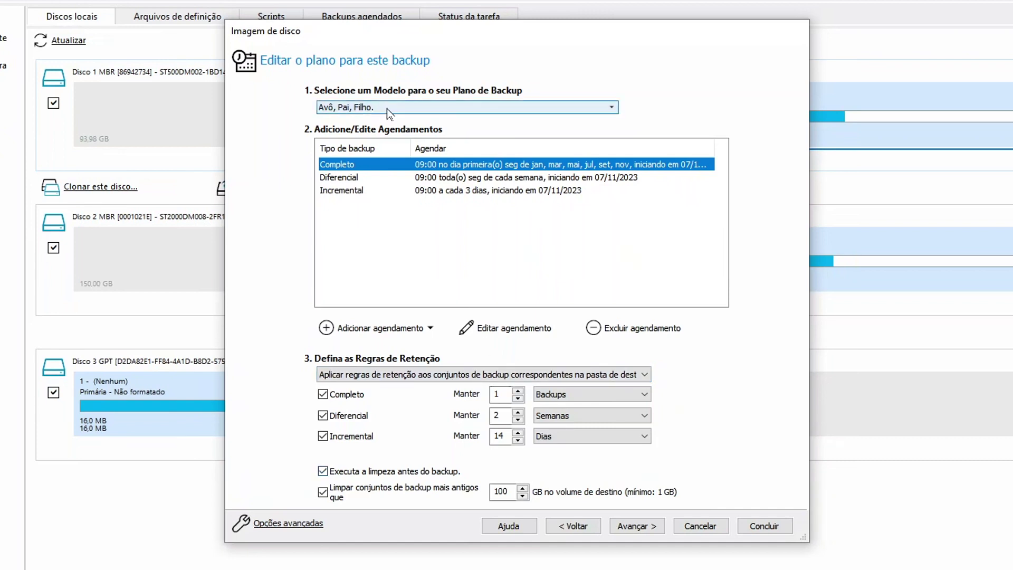
Browse the available backup plan templates and keep the "Avô, Pai, Filho" template.
left_click(402, 108)
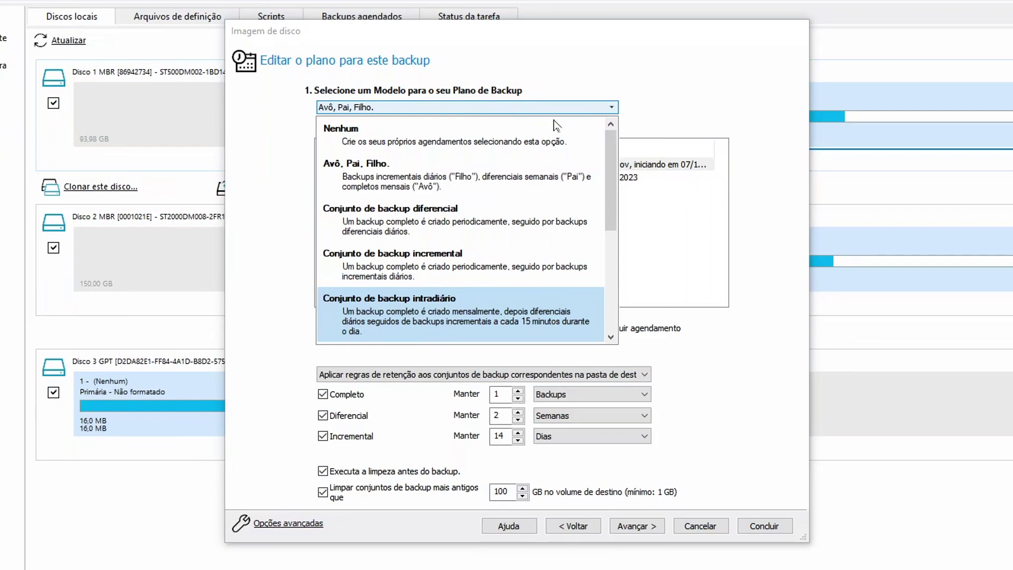
scroll(615, 150, "down", 3)
scroll(615, 150, "up", 3)
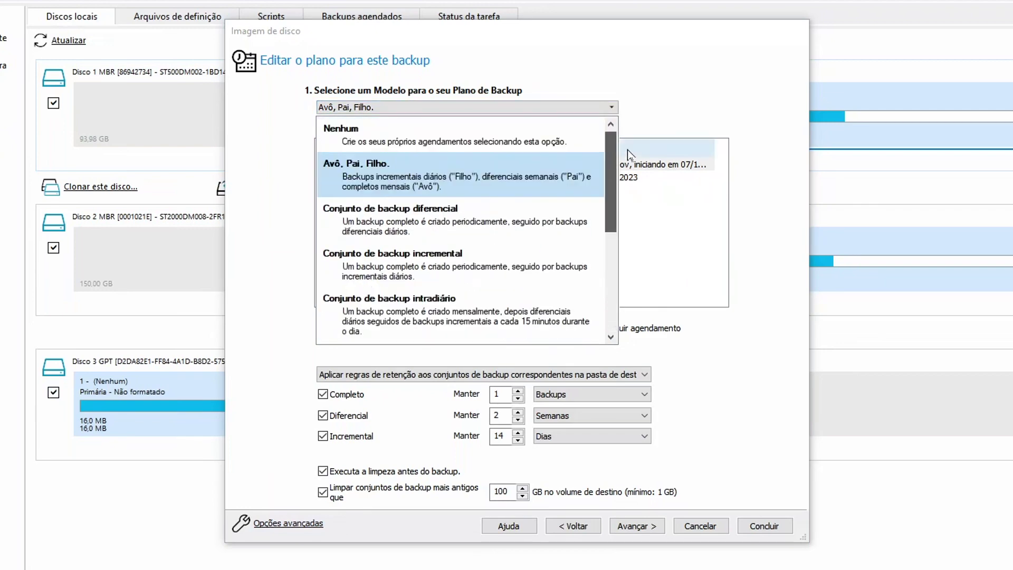
left_click(521, 106)
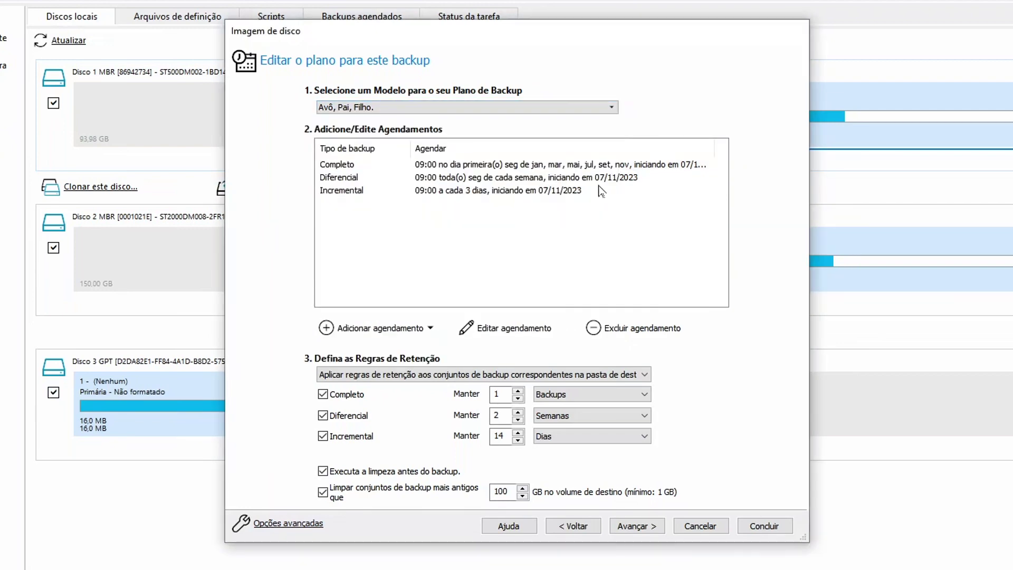
Review the Completo schedule's settings without changing them, and check the Diferencial and Incremental schedule entries.
left_click(463, 167)
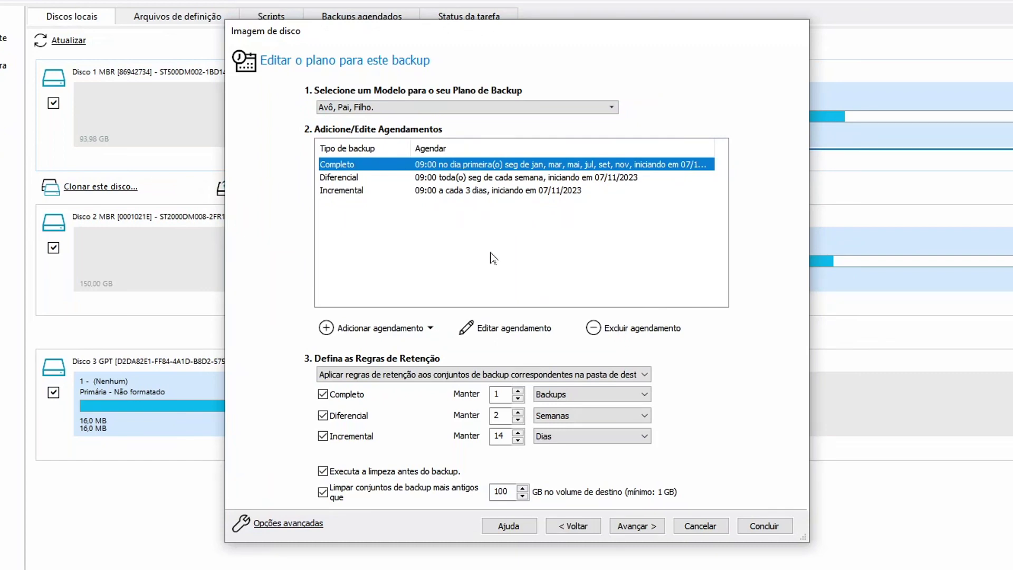
left_click(507, 331)
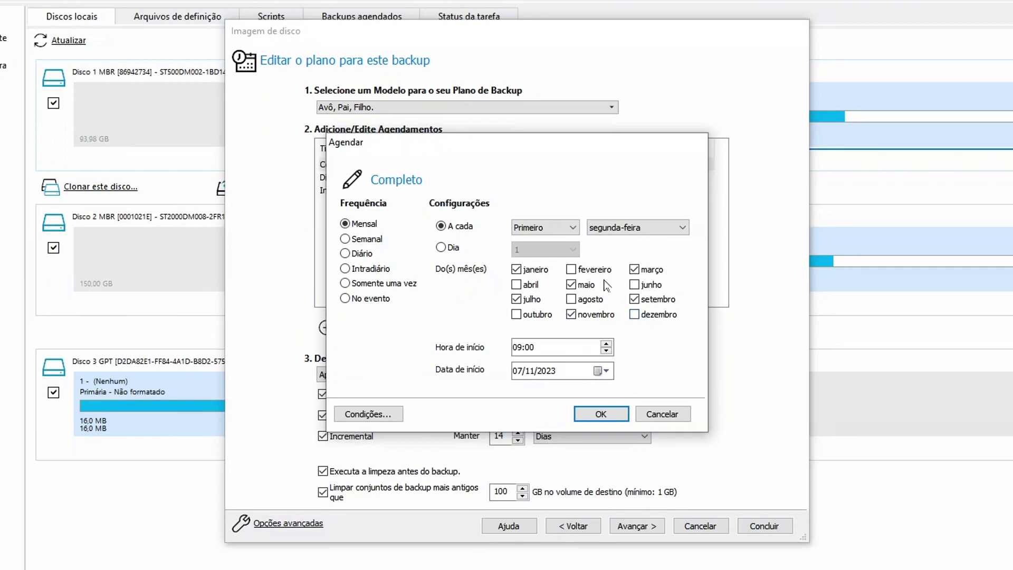
left_click(667, 417)
left_click(486, 179)
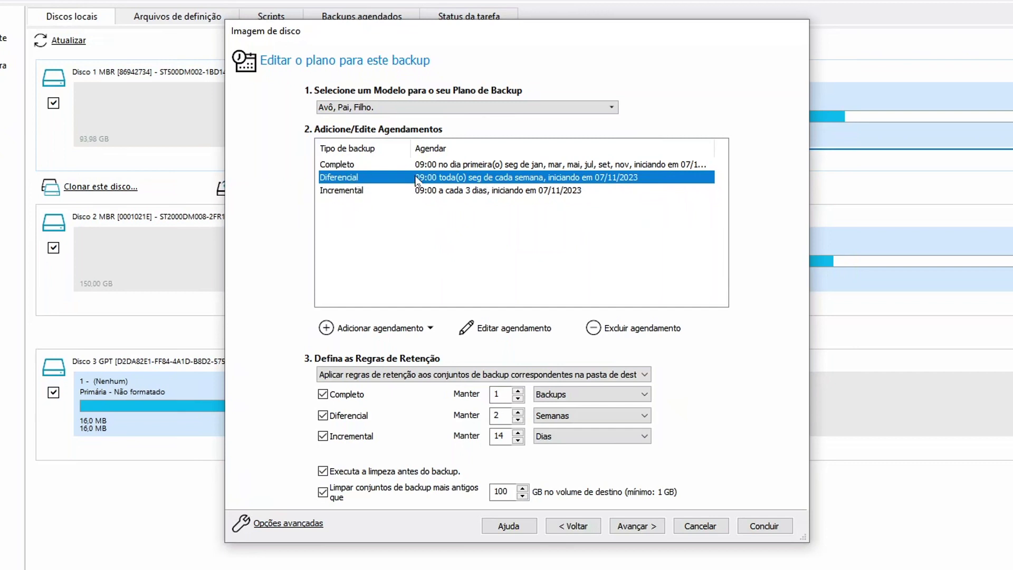
left_click(499, 192)
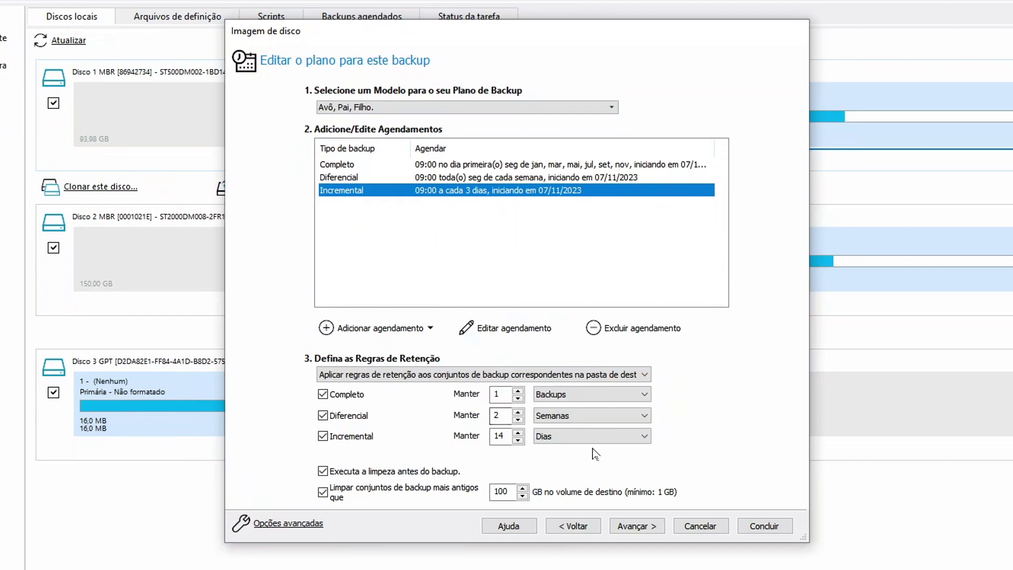
Apply the retention rules to the matching backup sets in the destination folder.
left_click(481, 375)
left_click(481, 378)
left_click(384, 375)
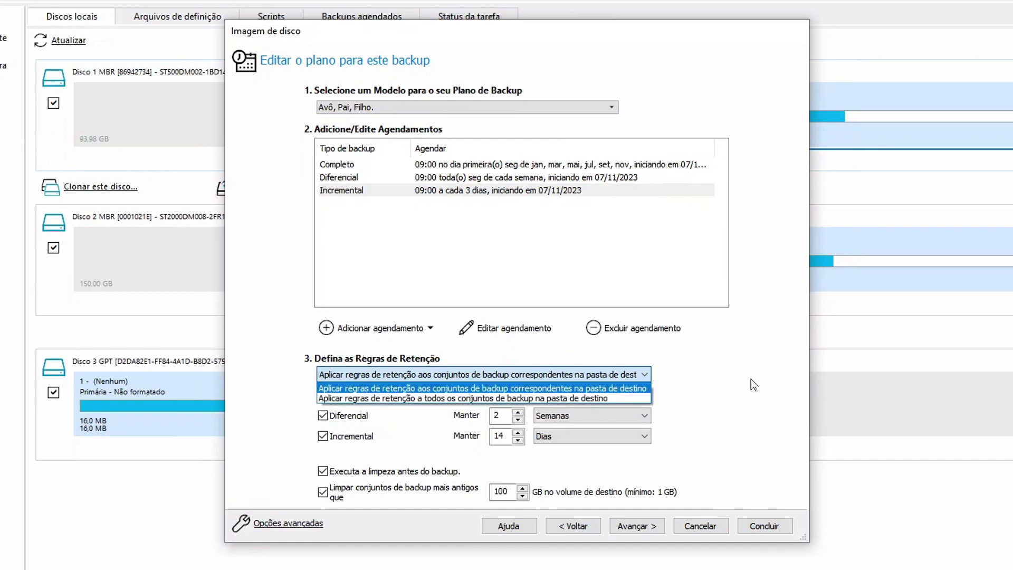
left_click(480, 388)
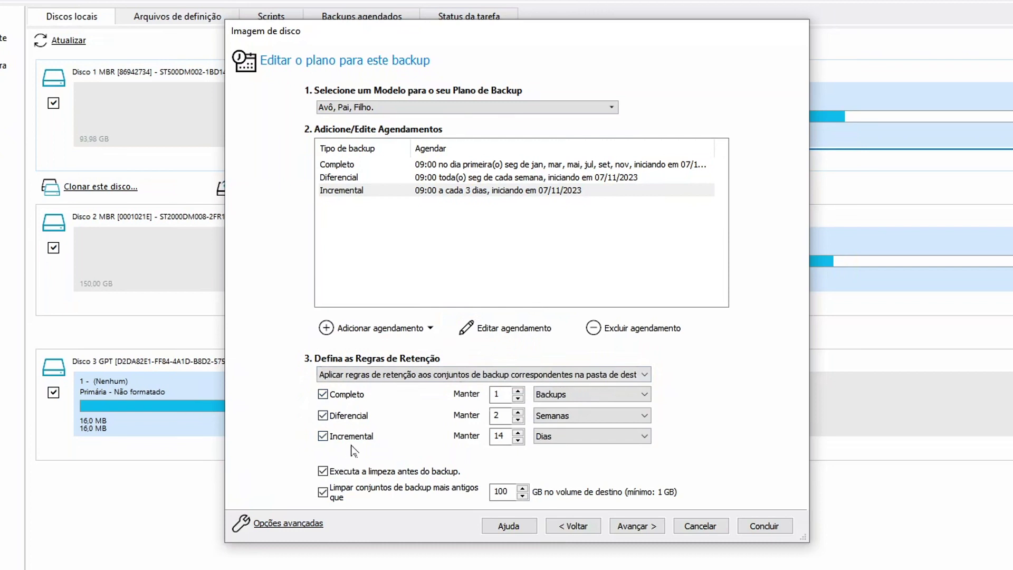
Examine the retention count and the available retention units for Completo backups, keeping the unit as Backups.
left_click(500, 394)
left_click(585, 394)
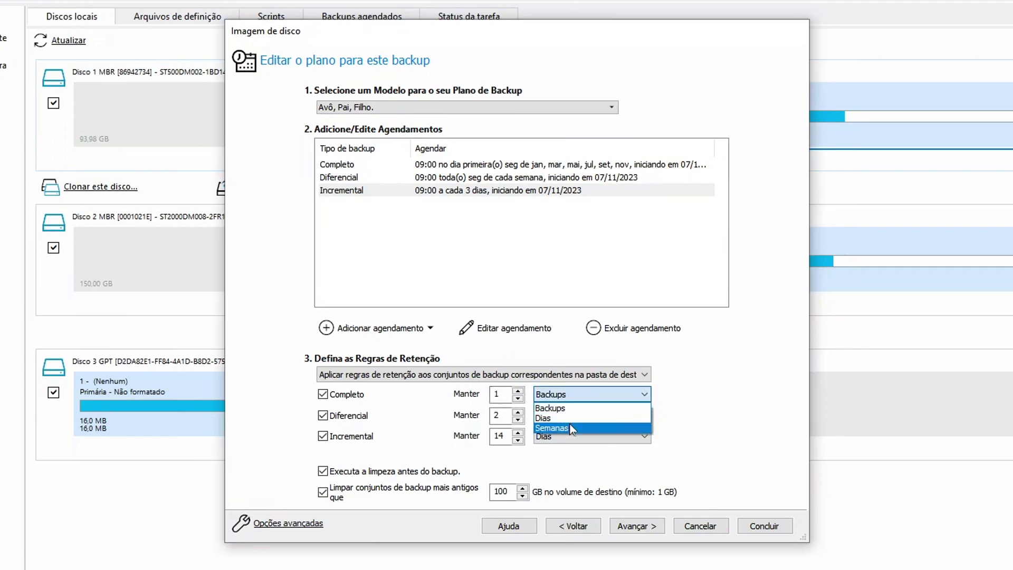
left_click(581, 408)
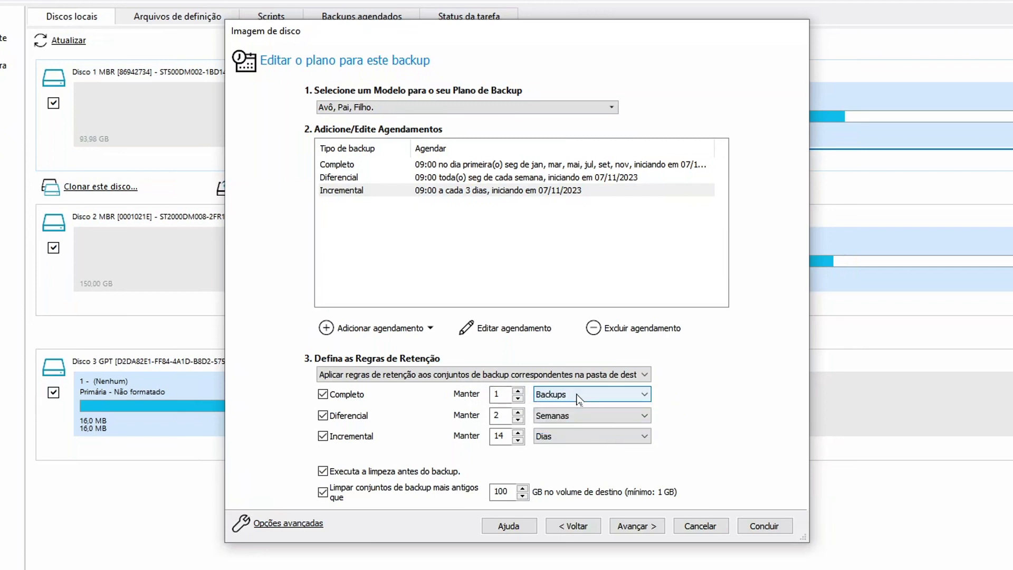
left_click(579, 396)
left_click(503, 394)
left_click(601, 397)
left_click(600, 394)
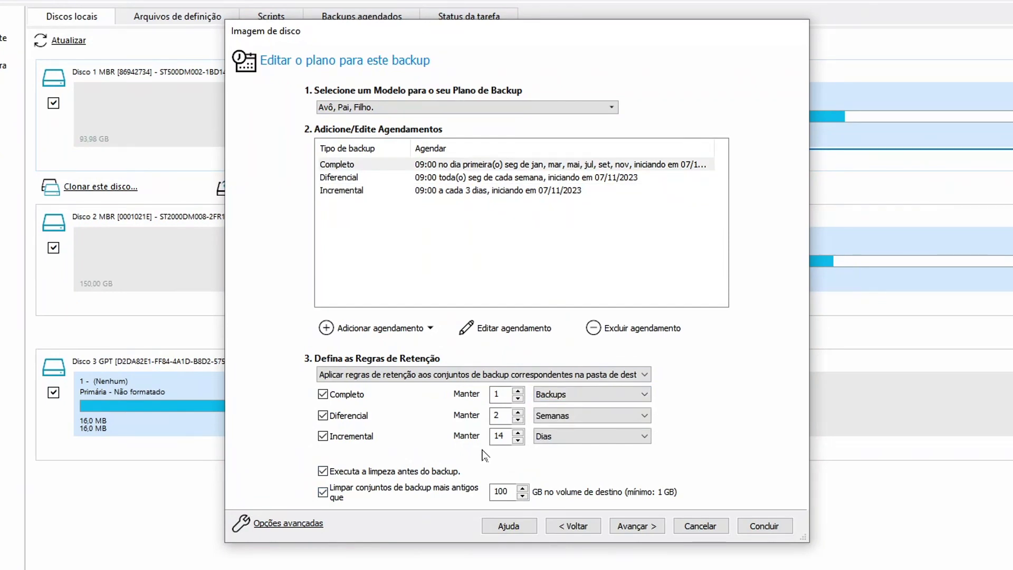
Turn off running the cleanup before the backup, keeping the Completo retention at 1.
left_click(518, 392)
left_click(520, 397)
left_click(416, 478)
left_click(421, 478)
left_click(518, 399)
left_click(518, 390)
left_click(518, 399)
left_click(346, 475)
Check the months selected in the Completo backup schedule and close it without changes.
left_click(507, 164)
left_click(504, 328)
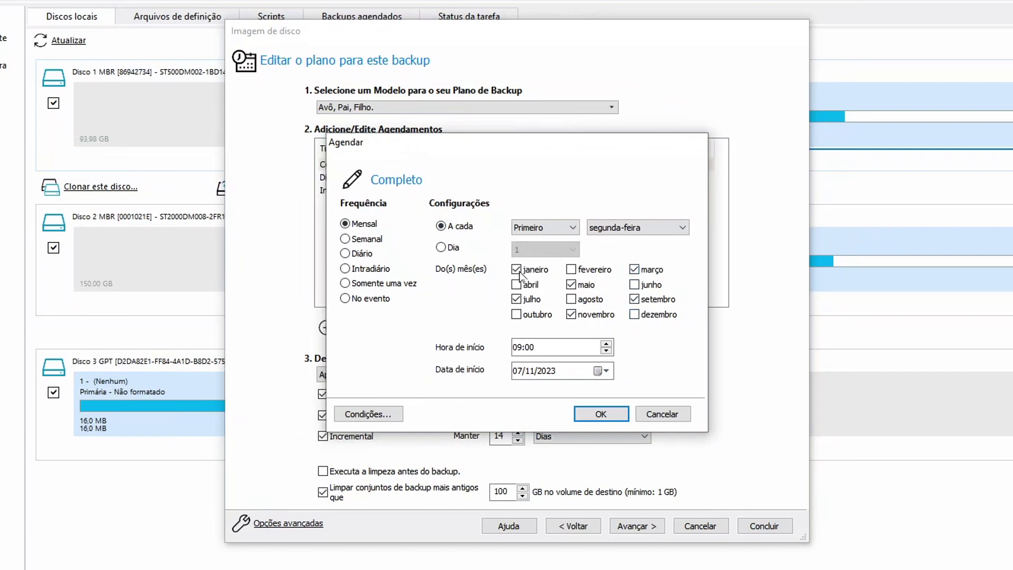
left_click(662, 414)
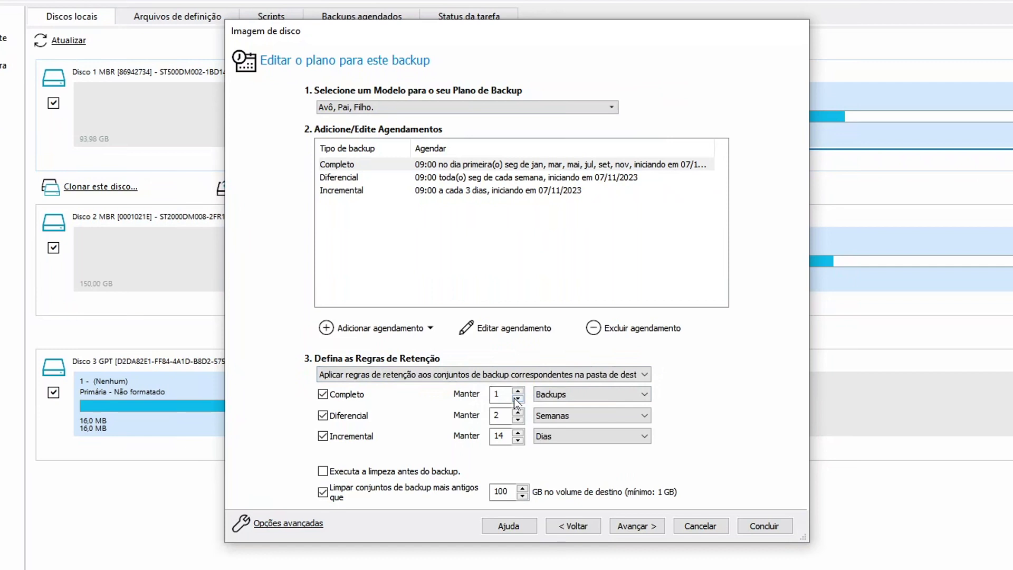
Try Dias and Semanas as the retention unit for Completo backups.
left_click(596, 397)
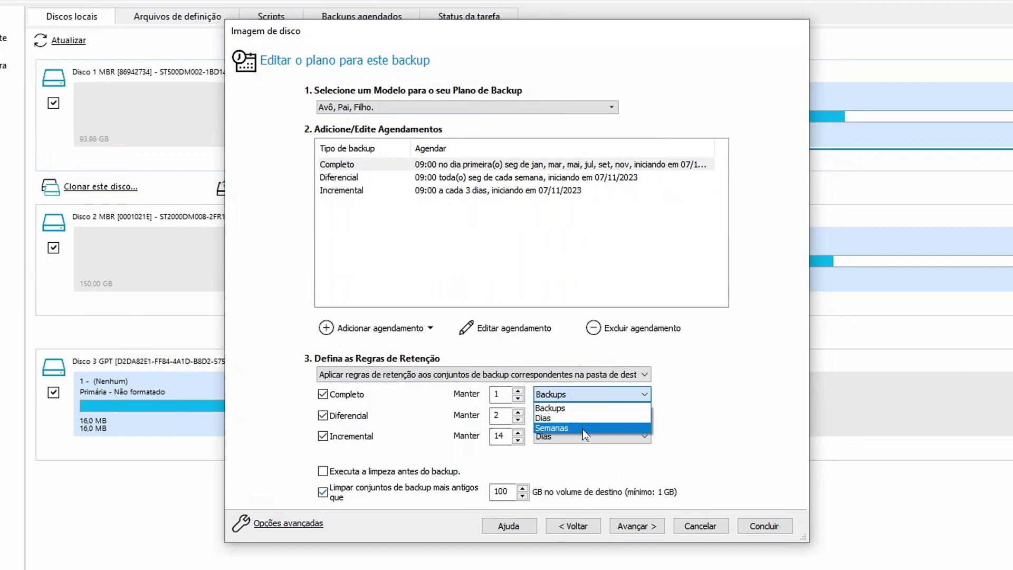
left_click(584, 396)
left_click(585, 396)
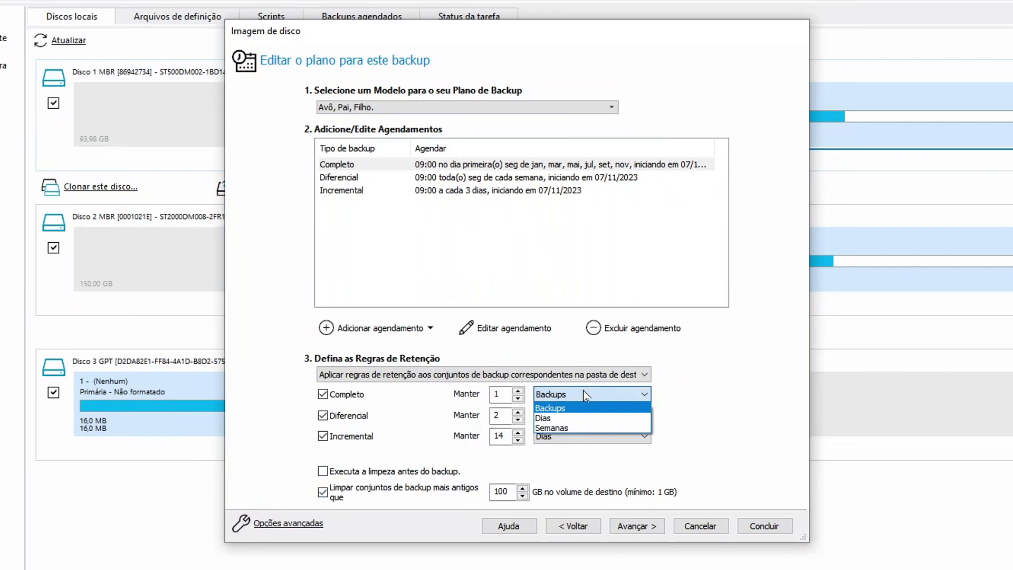
left_click(580, 422)
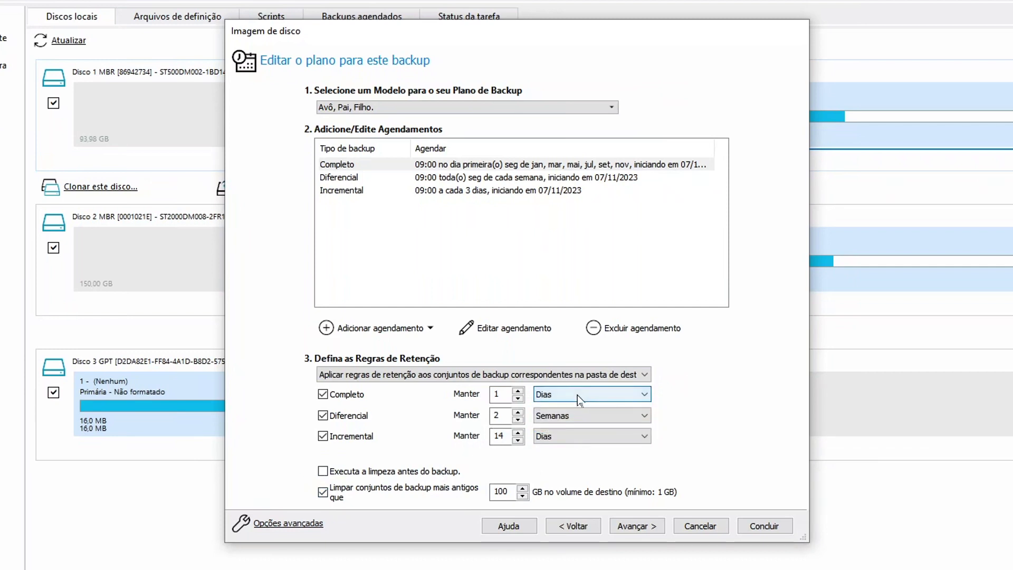
left_click(580, 398)
left_click(551, 428)
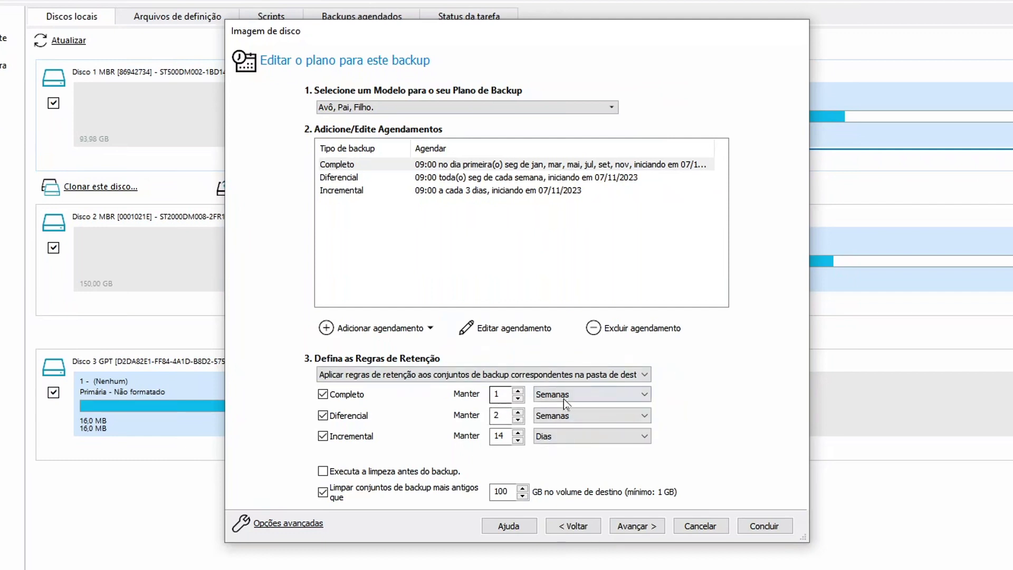
Set the Diferencial backup retention to 4 Semanas.
key("shift+Tab")
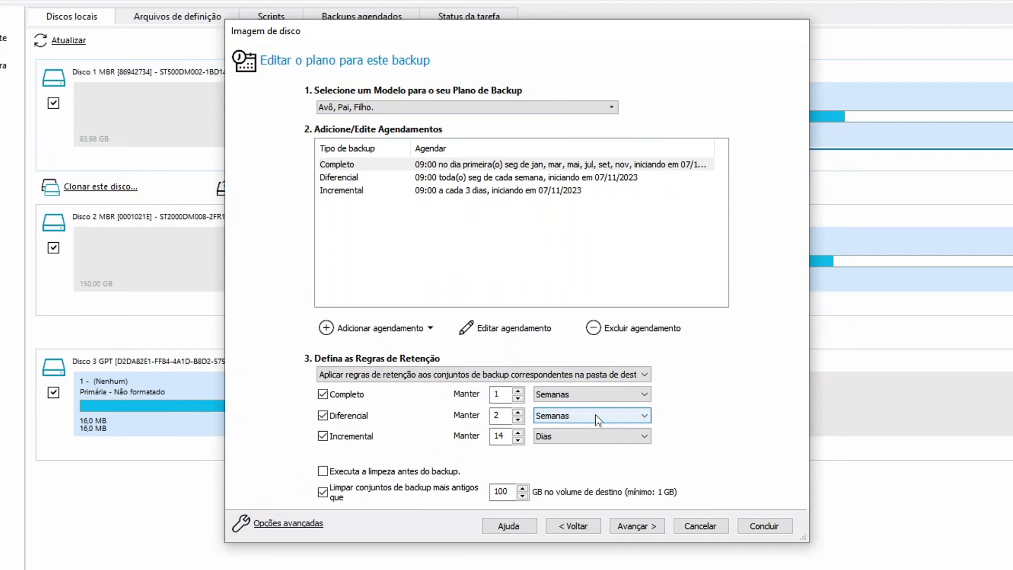
key("Up")
key("Up")
left_click(554, 421)
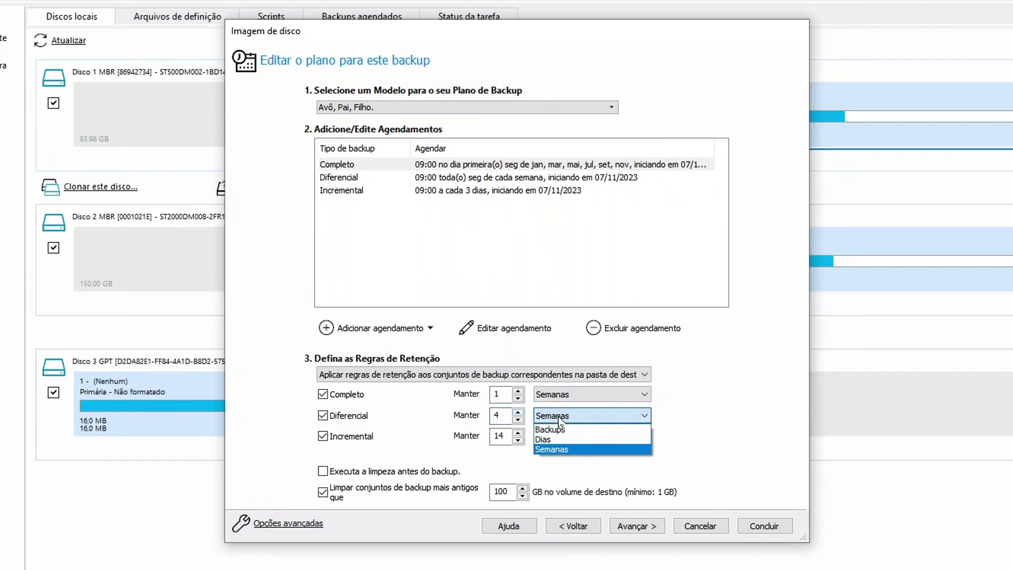
left_click(546, 441)
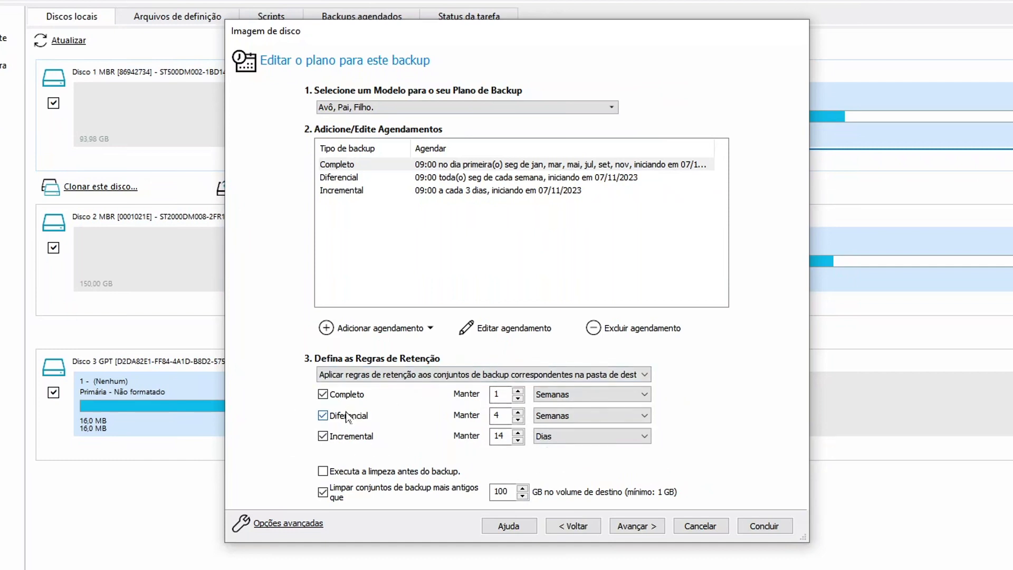
Set the Completo backup retention to 2 Backups.
left_click(517, 392)
left_click(559, 394)
left_click(559, 411)
Set the retention units of the Diferencial and Incremental backups to Backups.
left_click(543, 415)
left_click(569, 430)
left_click(569, 440)
left_click(566, 456)
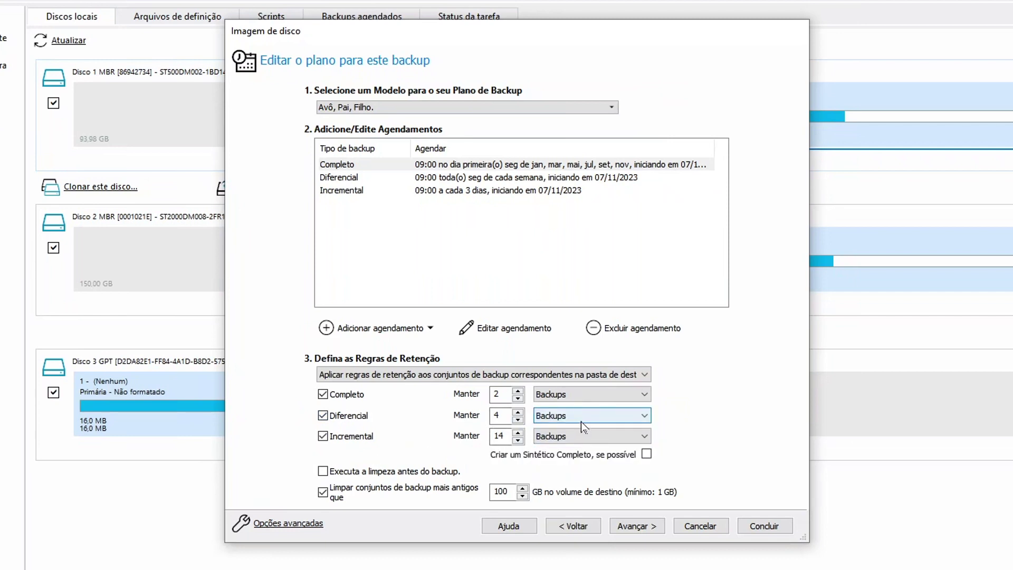
Return the Diferencial retention unit to Semanas and compare its retention with the weekly Diferencial schedule.
left_click(580, 419)
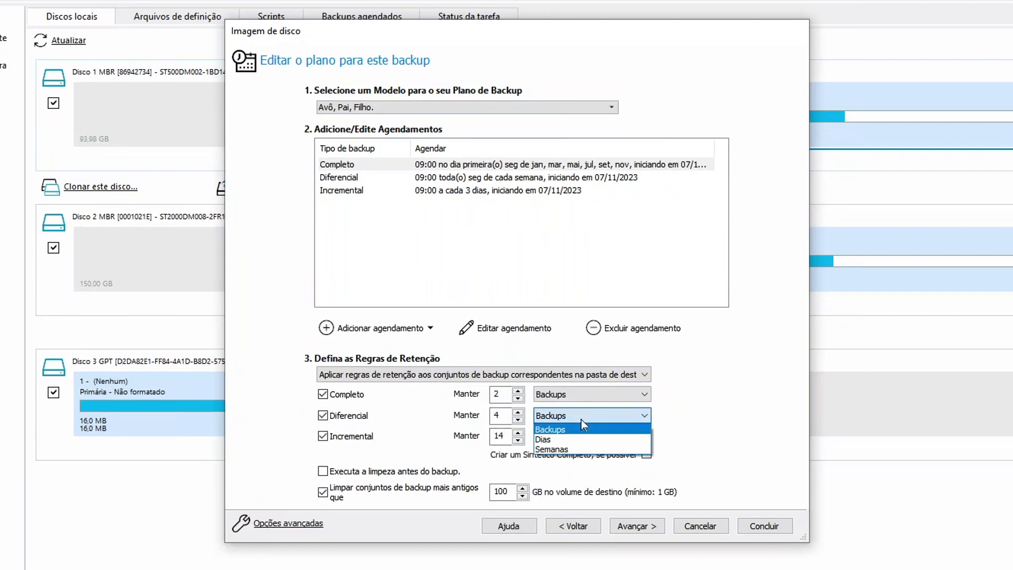
left_click(571, 452)
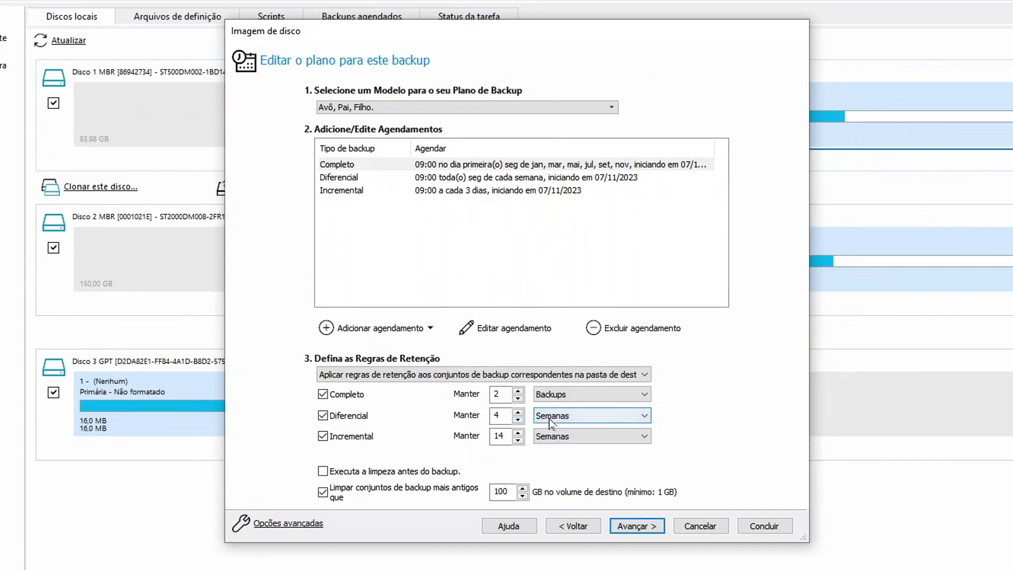
left_click(501, 415)
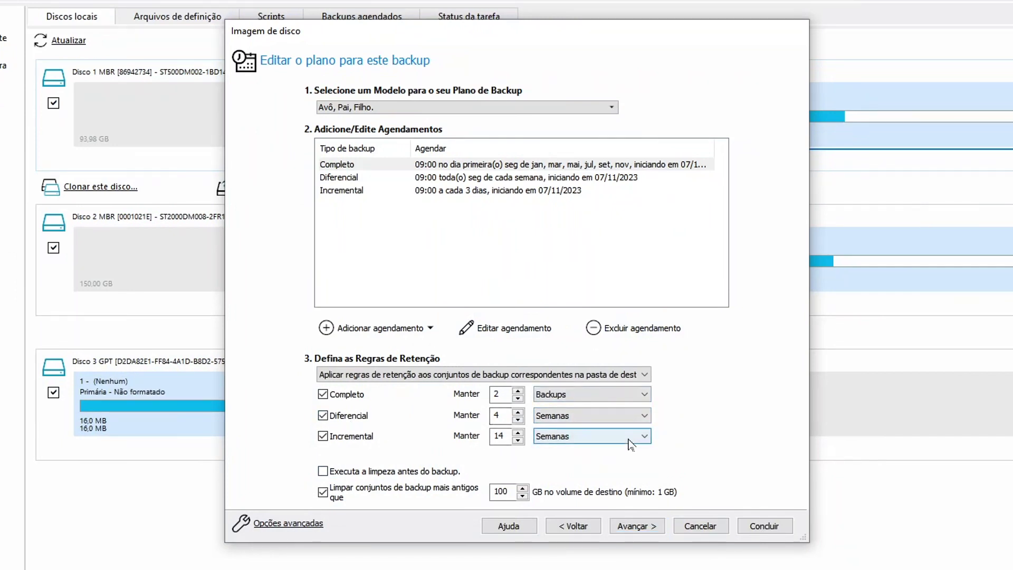
left_click(572, 420)
left_click(577, 417)
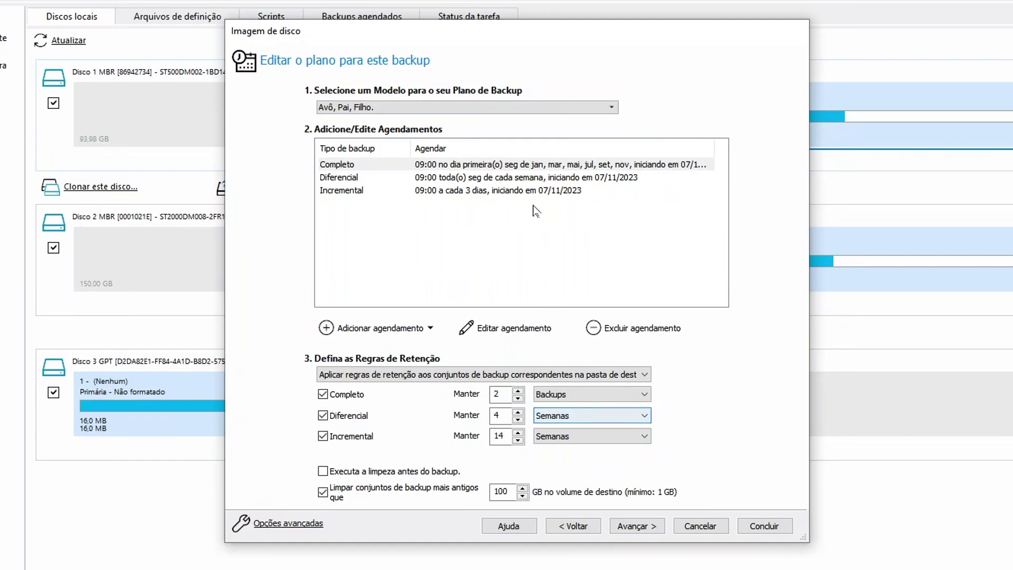
left_click(432, 178)
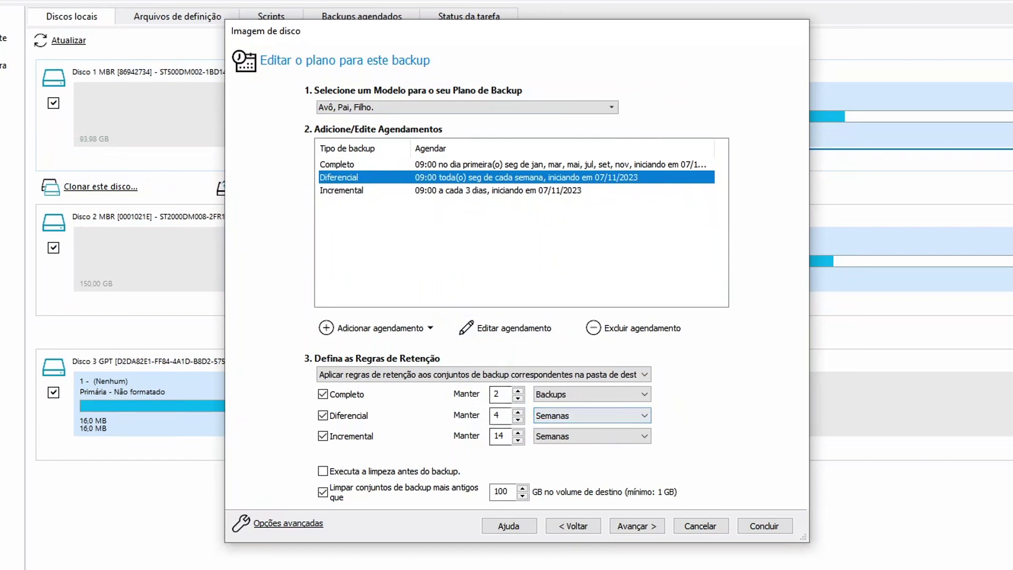
double_click(496, 415)
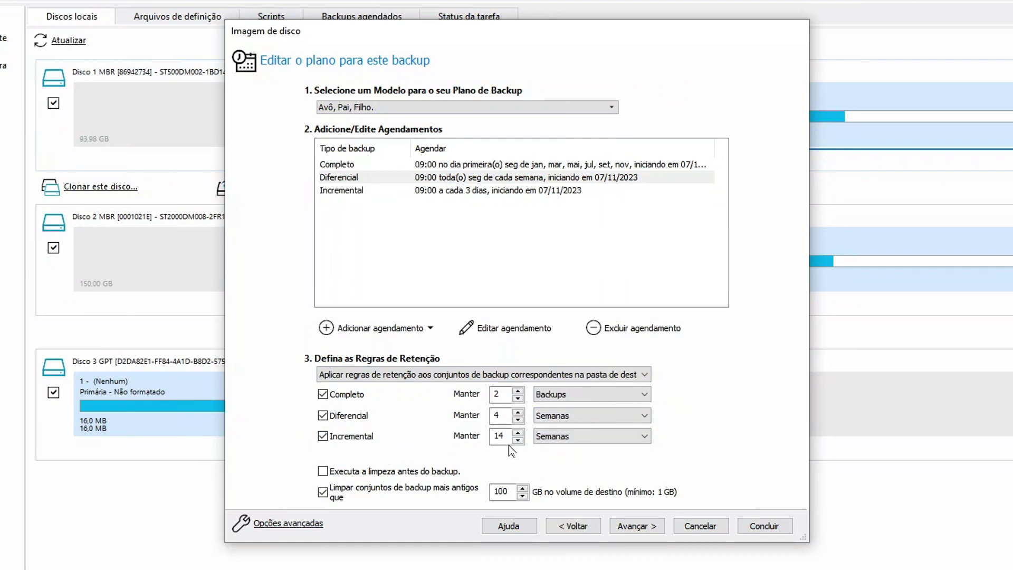
Set the Incremental backup retention unit to Dias.
left_click(578, 438)
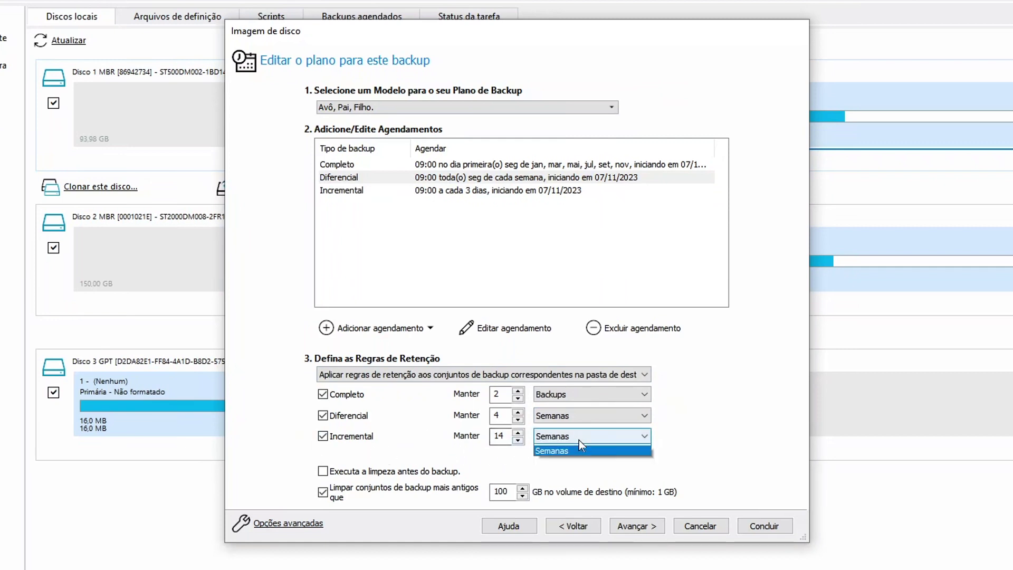
left_click(567, 462)
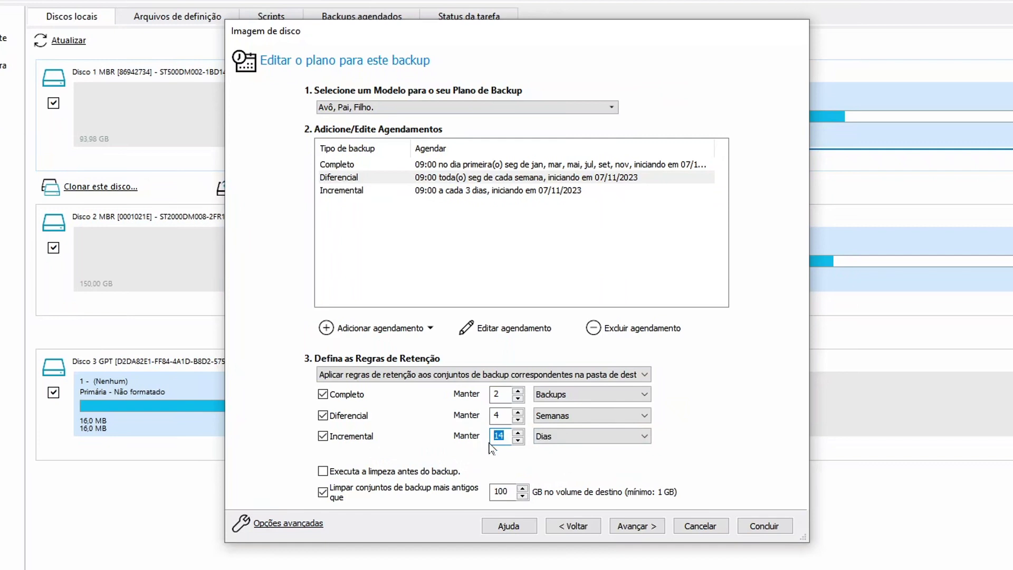
left_click(606, 447)
left_click(515, 445)
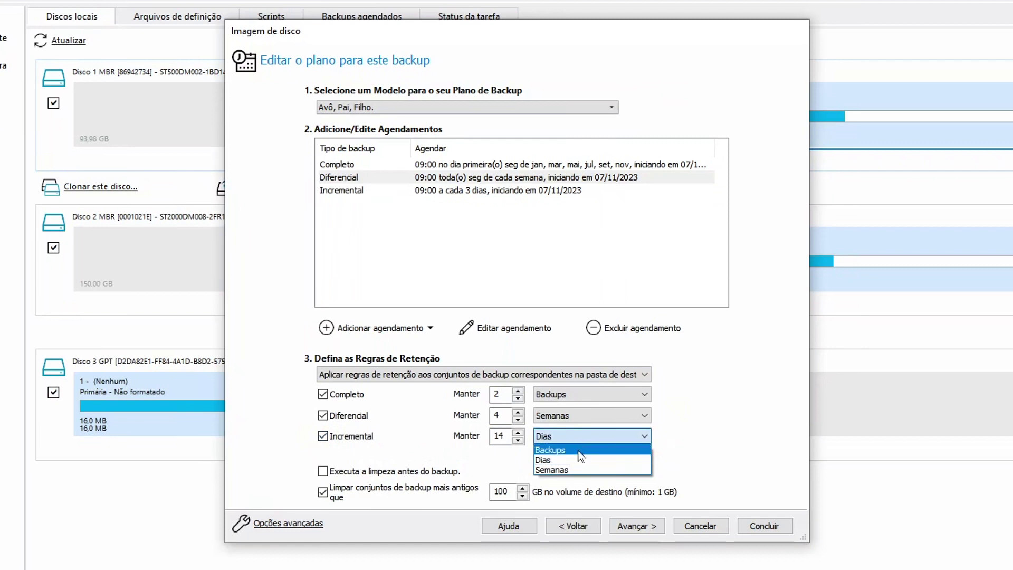
Switch the Incremental retention unit to Backups and enable creating a synthetic full backup if possible.
left_click(581, 449)
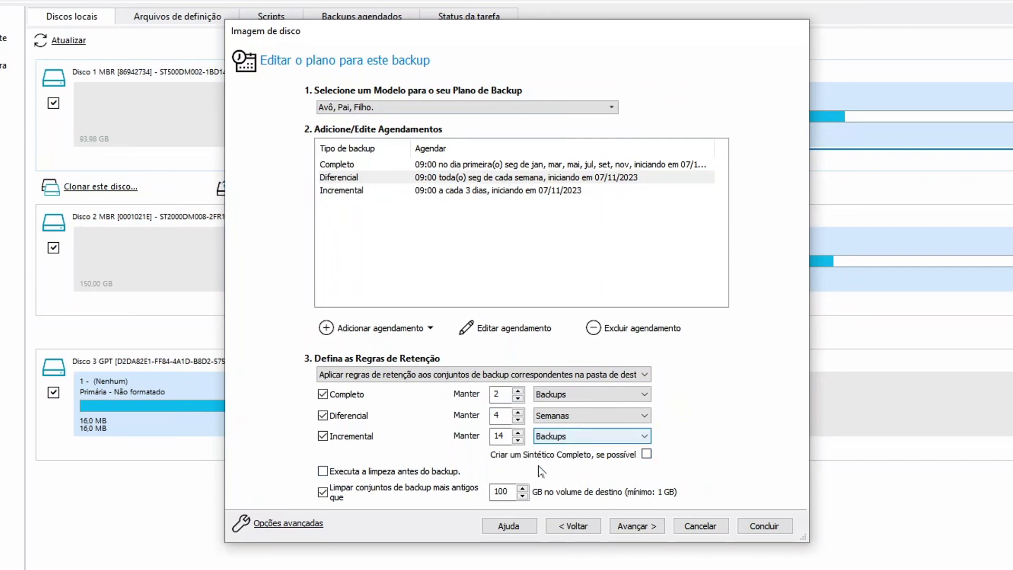
left_click(593, 439)
left_click(594, 440)
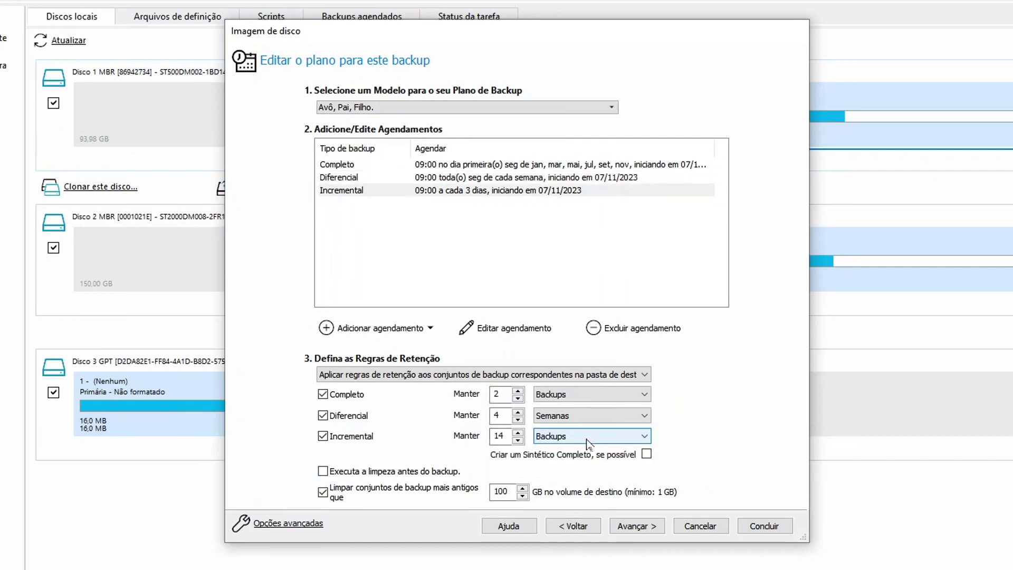
key("shift+Tab")
left_click(604, 442)
left_click(607, 436)
left_click(606, 450)
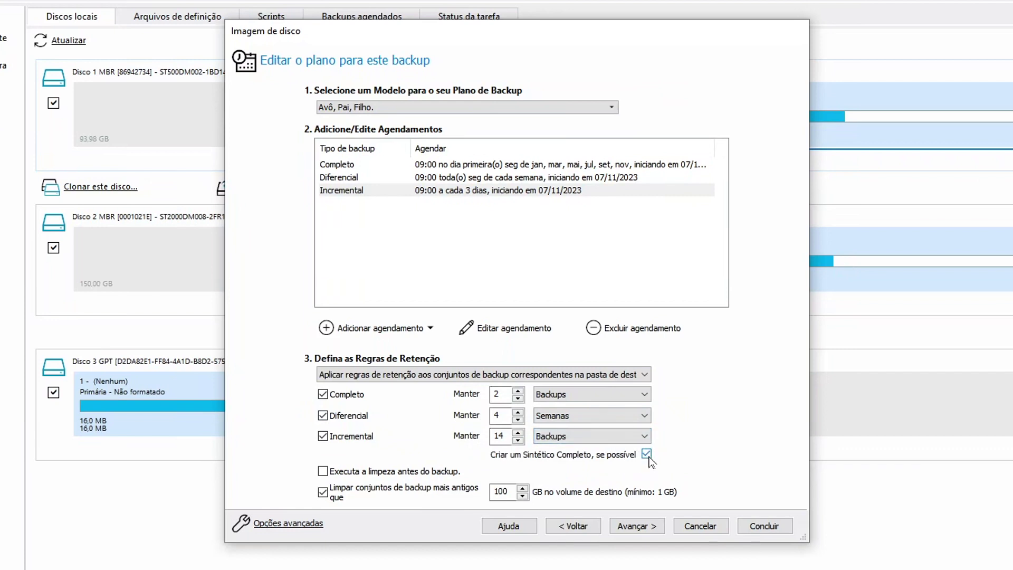
Return the Incremental retention unit to Dias.
left_click(574, 437)
left_click(543, 459)
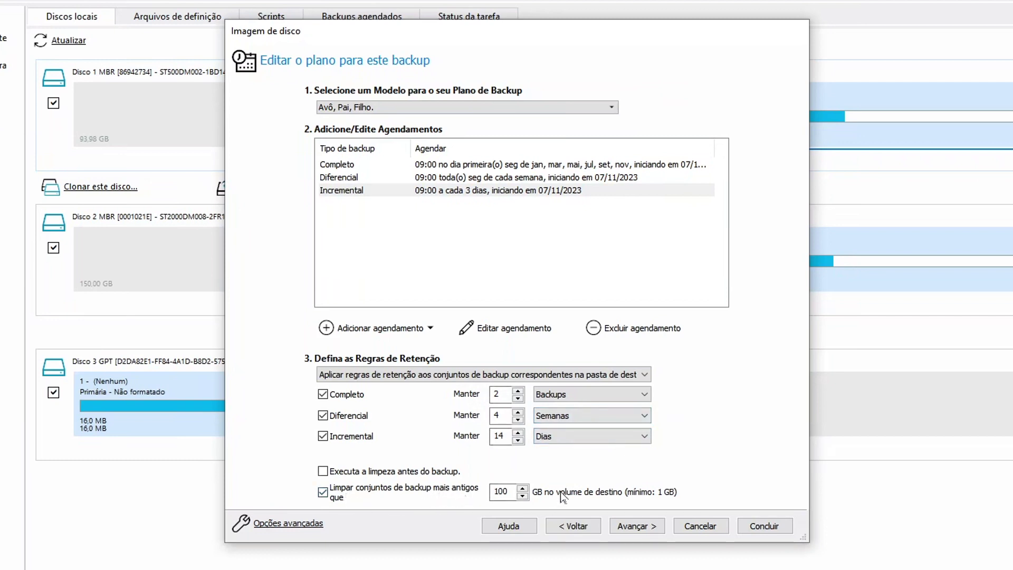
Set the free-space threshold for cleaning up the oldest backup sets on the destination volume to 500 GB.
double_click(501, 491)
type("100")
left_click(522, 496)
type("500")
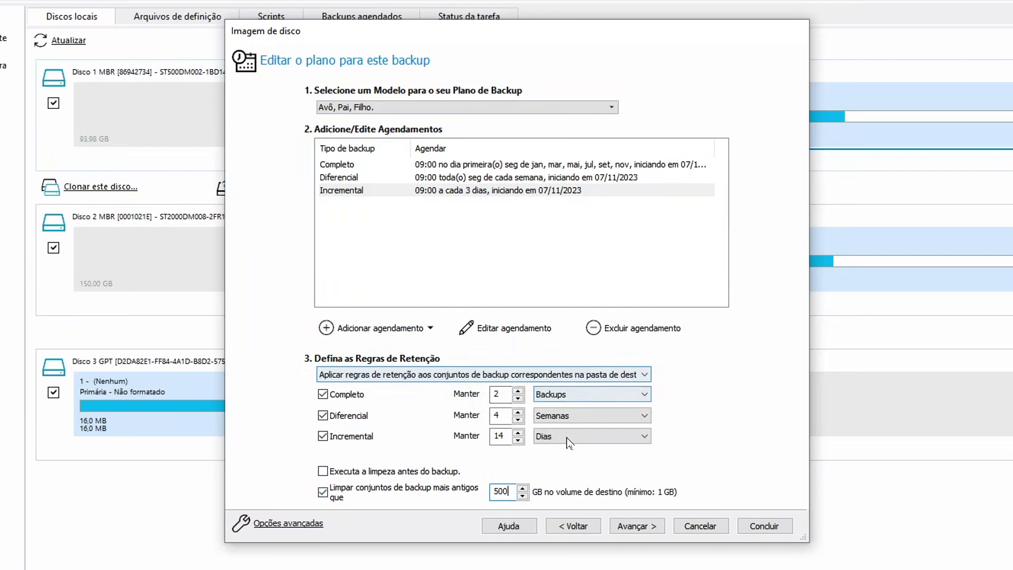
Review the plan summary and finish it, running the backup immediately and saving the XML definition as "Meu Backup Windows 10".
left_click(632, 527)
scroll(559, 180, "down", 8)
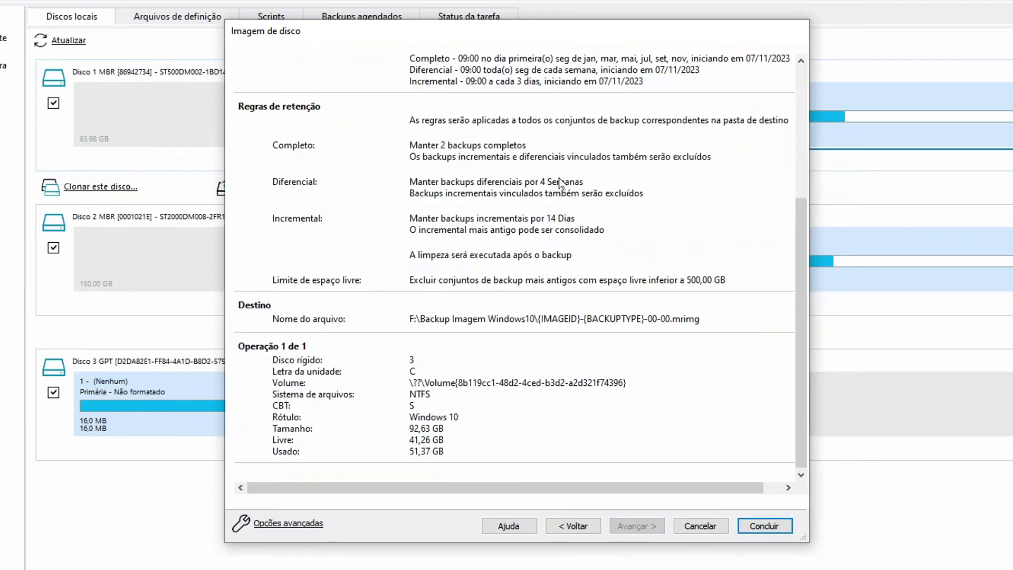
left_click(764, 525)
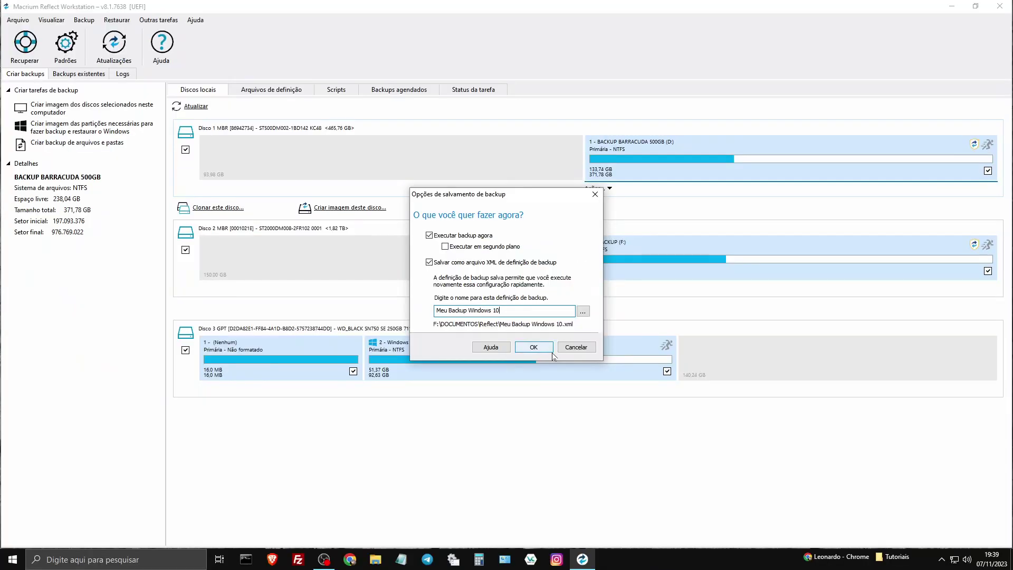
left_click(550, 351)
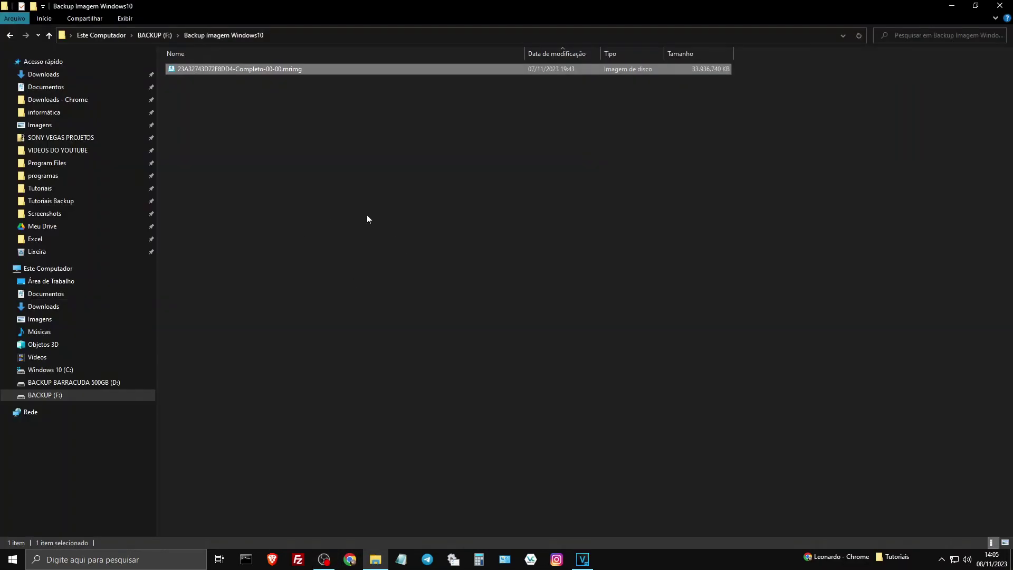
In File Explorer, view the properties of the Completo .mrimg image file in the Backup Imagem Windows10 folder.
right_click(315, 71)
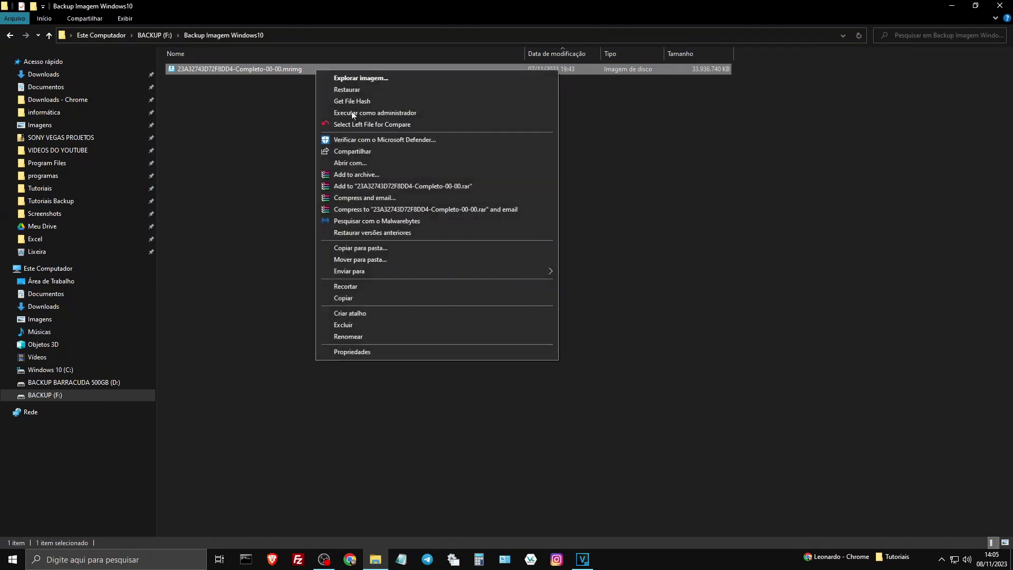
left_click(416, 353)
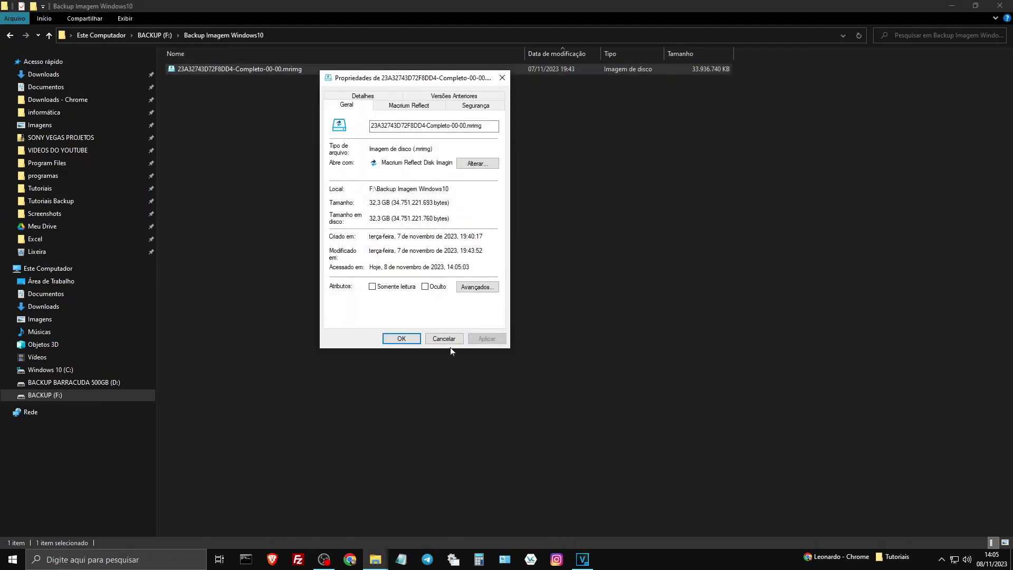